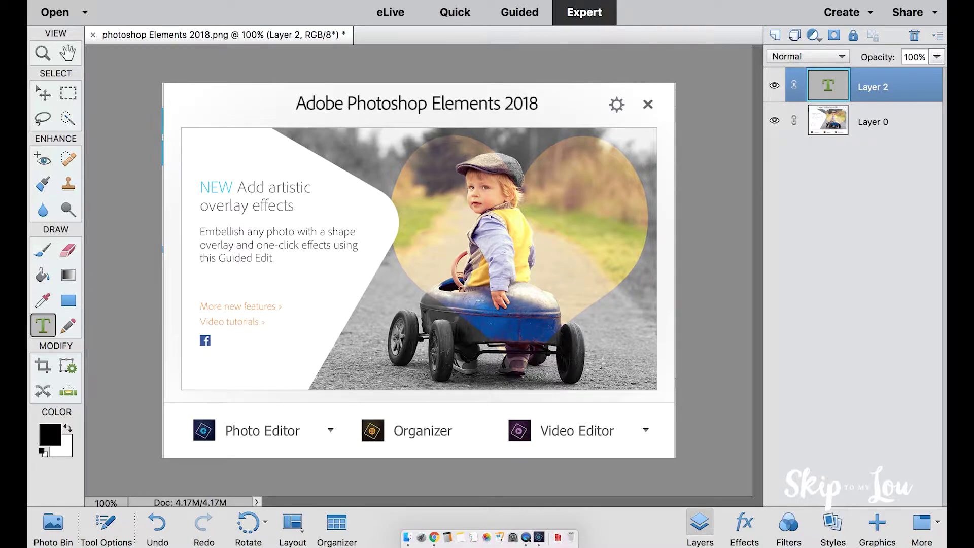
Open bellaandmaddyblackandwhite.jpg from the Open file dialog.
{"action": "left_click", "coordinate": [49, 12]}
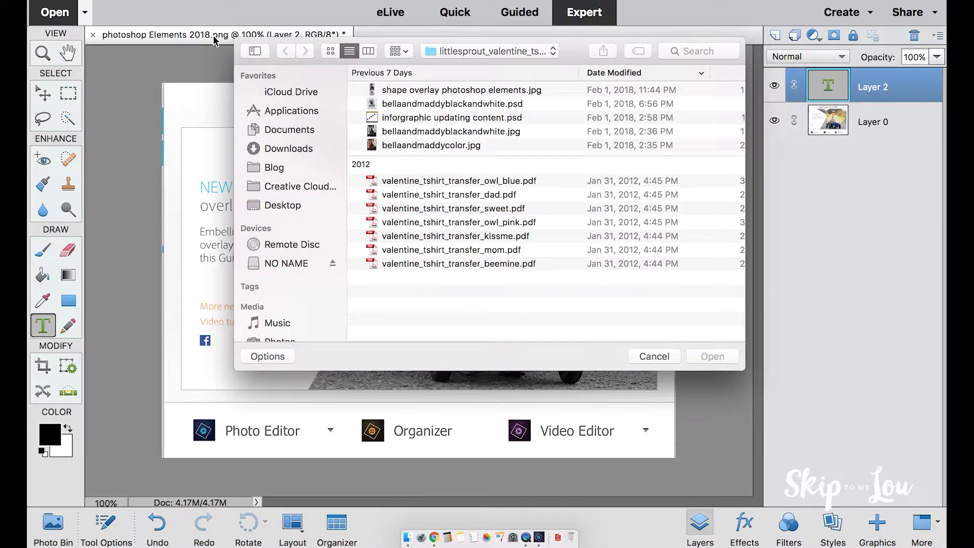
{"action": "left_click", "coordinate": [443, 133]}
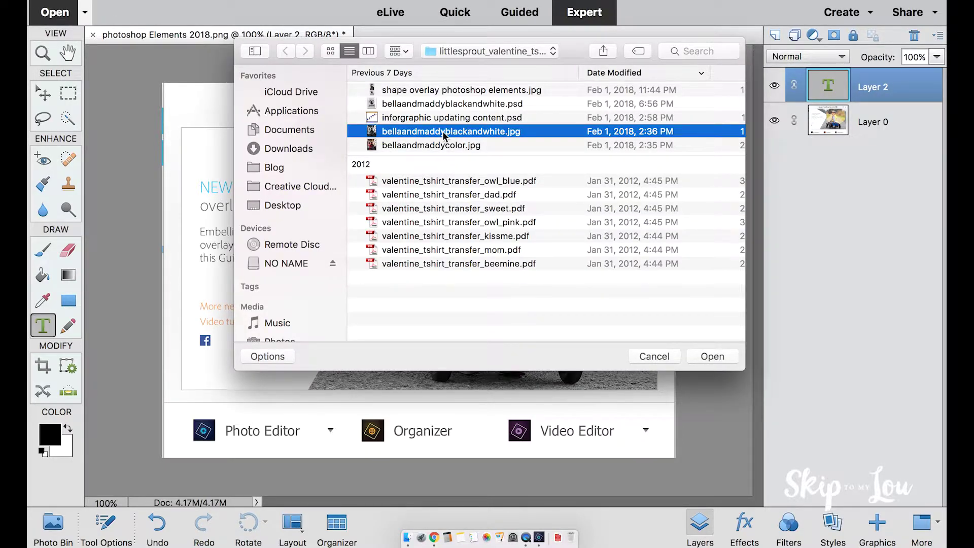
{"action": "left_click", "coordinate": [710, 356]}
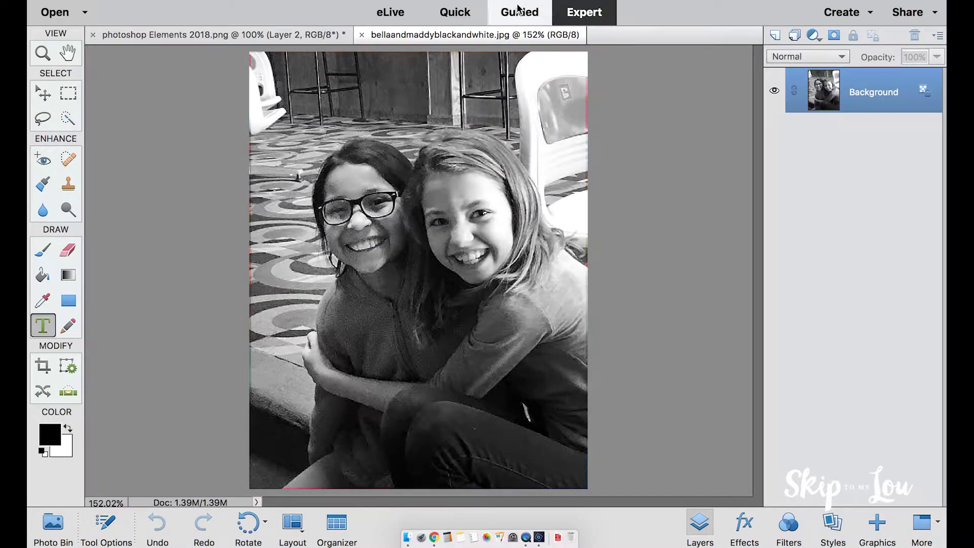
Launch the Shape Overlay Effect from Guided mode's Fun Edits list.
{"action": "left_click", "coordinate": [518, 10]}
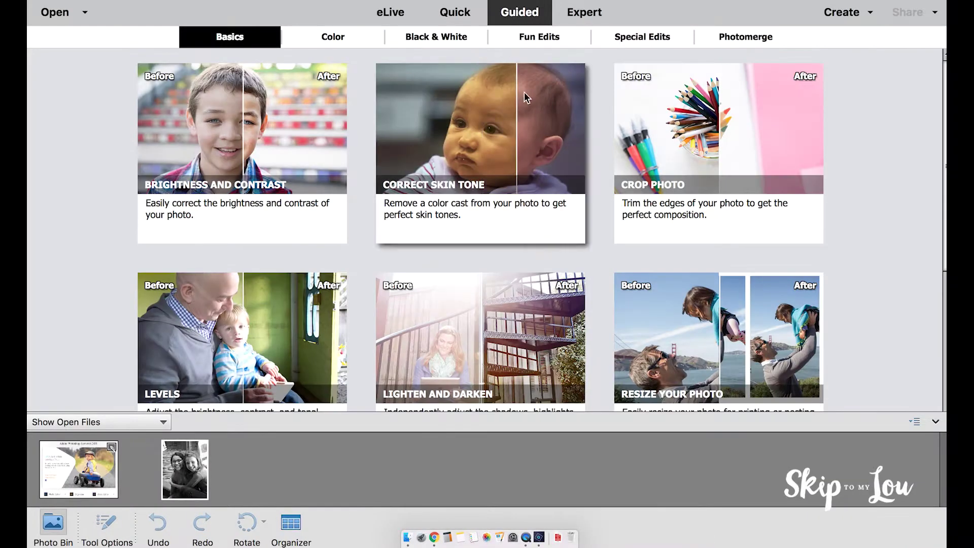
{"action": "scroll", "coordinate": [599, 180], "scroll_direction": "down", "scroll_amount": 5}
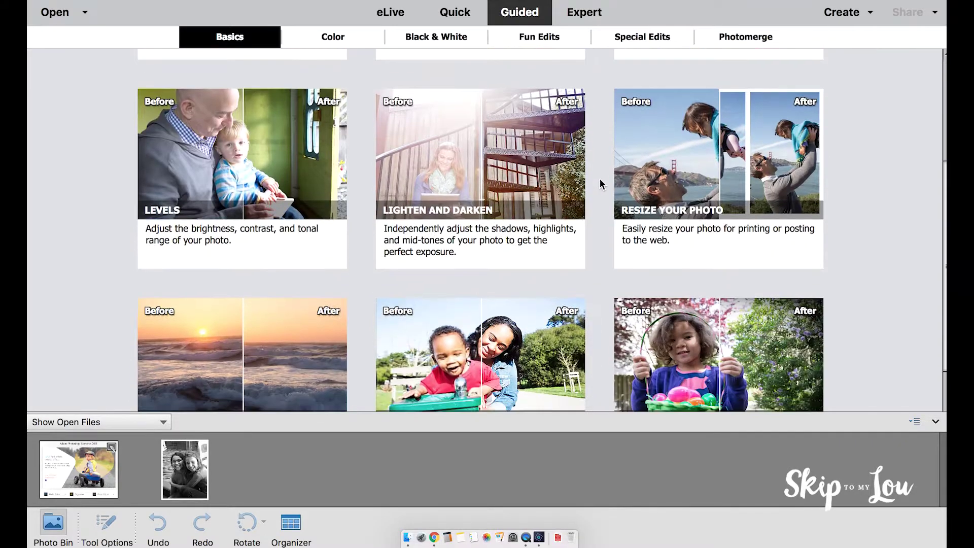
{"action": "scroll", "coordinate": [600, 184], "scroll_direction": "up", "scroll_amount": 5}
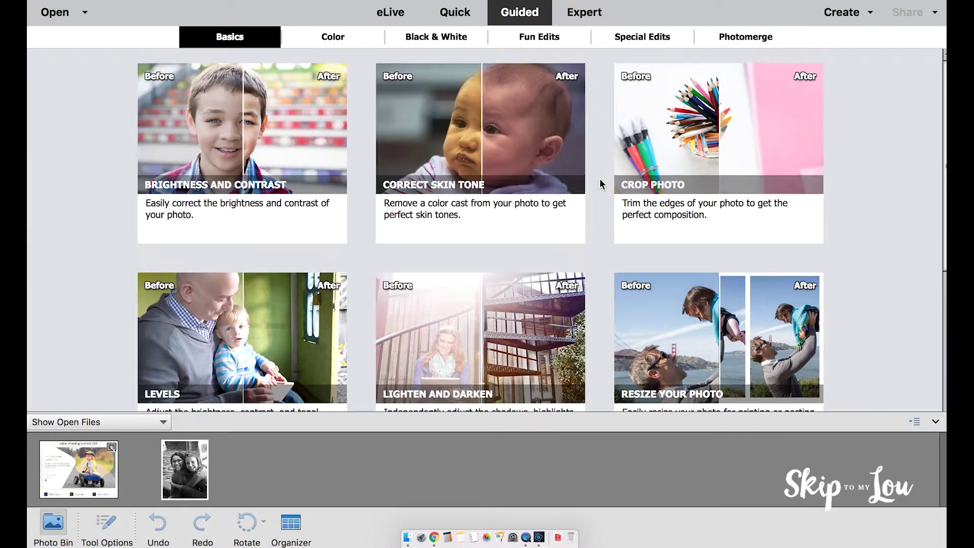
{"action": "left_click", "coordinate": [530, 37]}
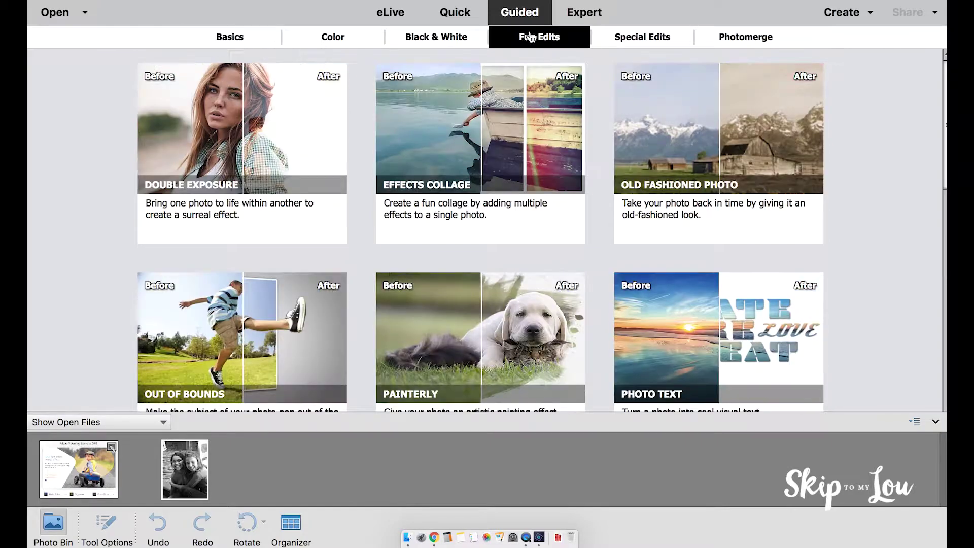
{"action": "scroll", "coordinate": [605, 81], "scroll_direction": "down", "scroll_amount": 10}
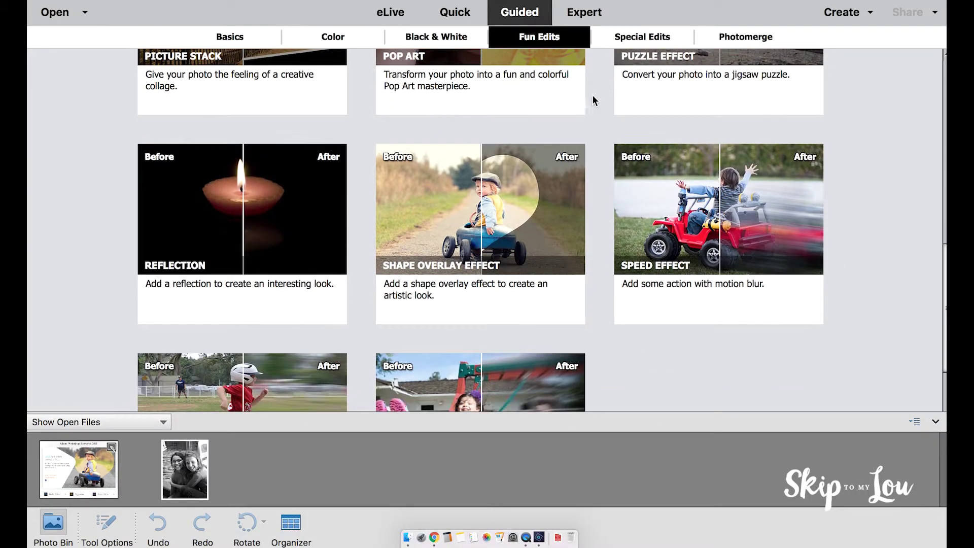
{"action": "left_click", "coordinate": [505, 197]}
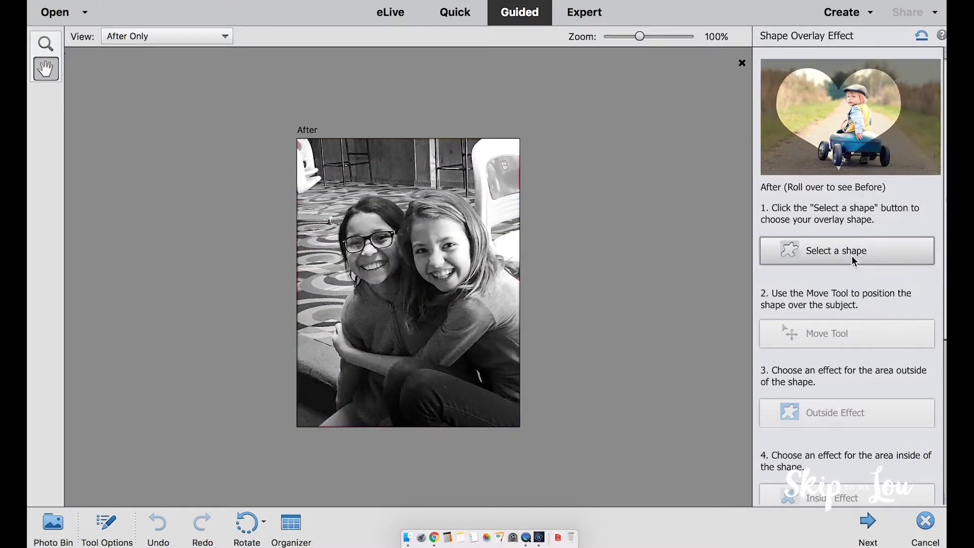
Choose the heart overlay shape and enlarge it over the photo.
{"action": "left_click", "coordinate": [876, 252]}
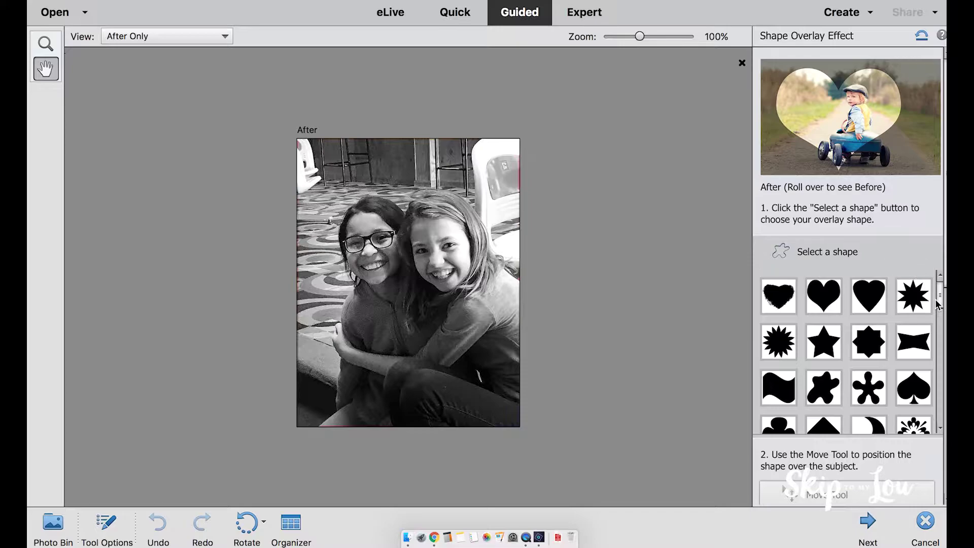
{"action": "mouse_move", "coordinate": [940, 305]}
{"action": "left_mouse_down"}
{"action": "mouse_move", "coordinate": [944, 375]}
{"action": "mouse_move", "coordinate": [940, 297]}
{"action": "left_mouse_up"}
{"action": "left_click", "coordinate": [822, 297]}
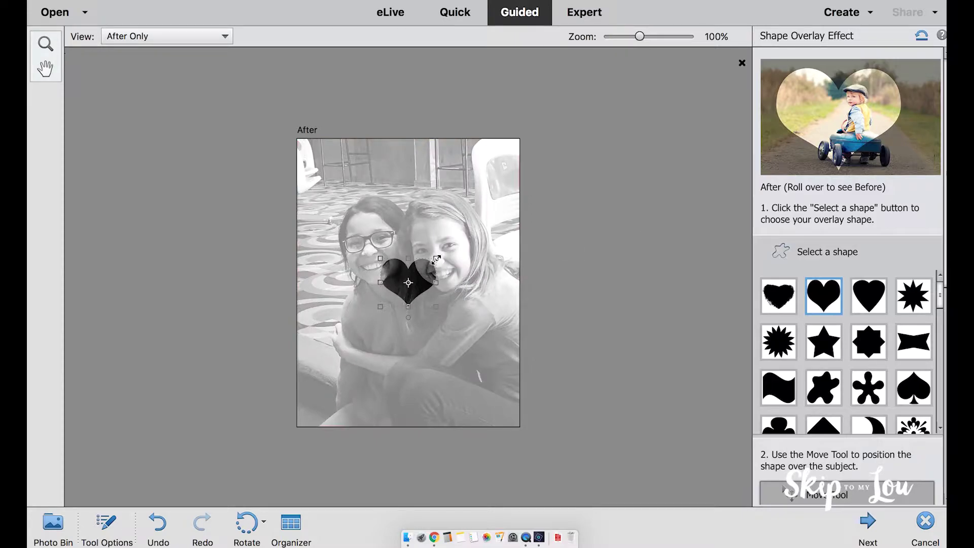
{"action": "left_click_drag", "start_coordinate": [437, 259], "coordinate": [562, 162]}
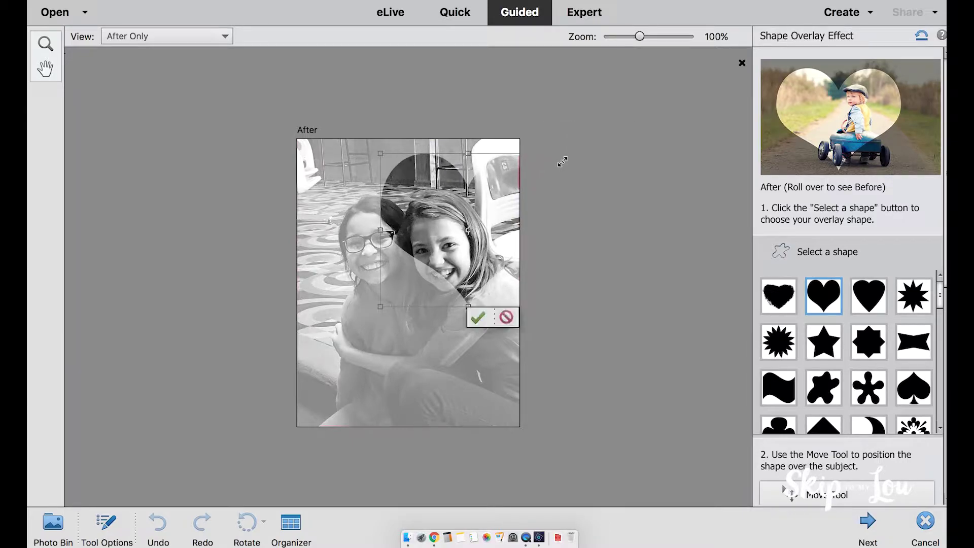
{"action": "left_click", "coordinate": [478, 317]}
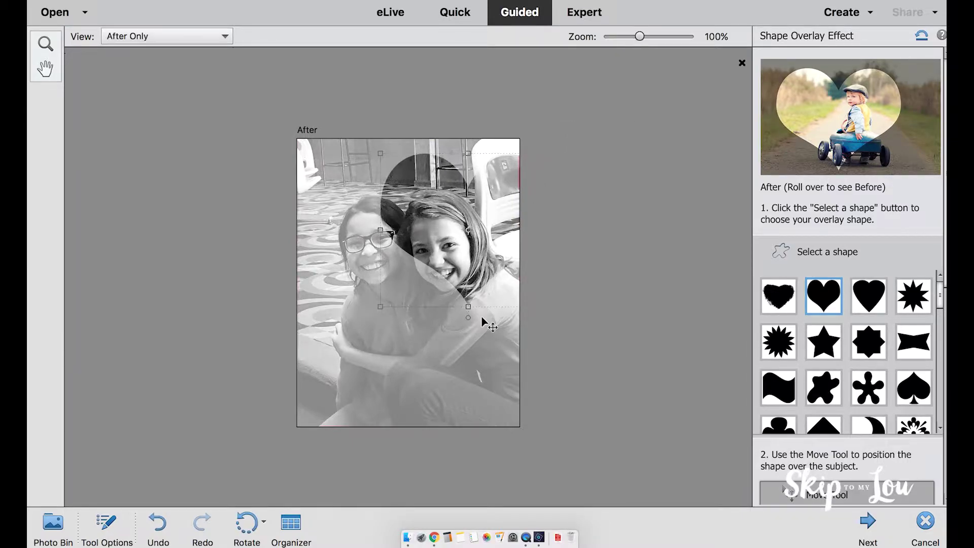
Move the heart over the girls' faces and tilt it slightly counterclockwise.
{"action": "left_click_drag", "start_coordinate": [488, 211], "coordinate": [436, 240]}
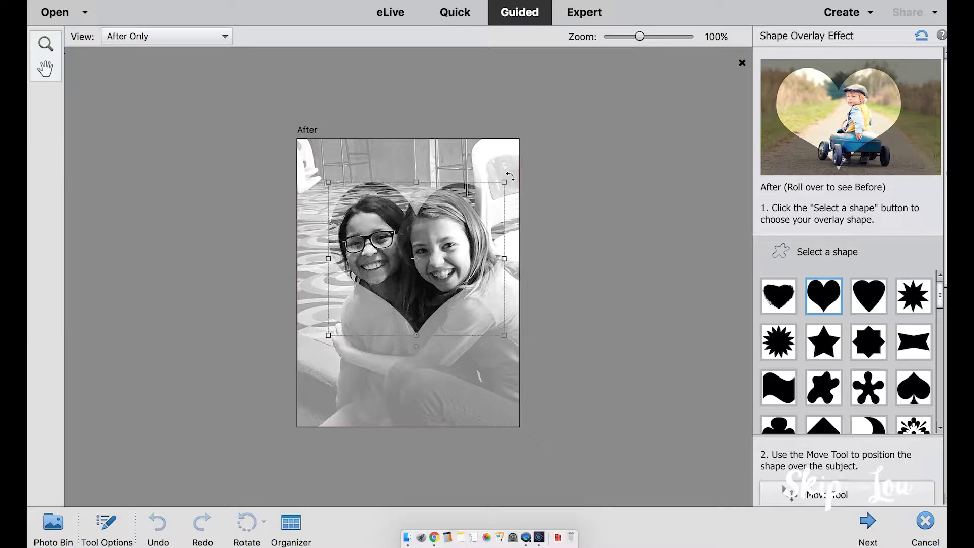
{"action": "left_click_drag", "start_coordinate": [510, 178], "coordinate": [484, 164]}
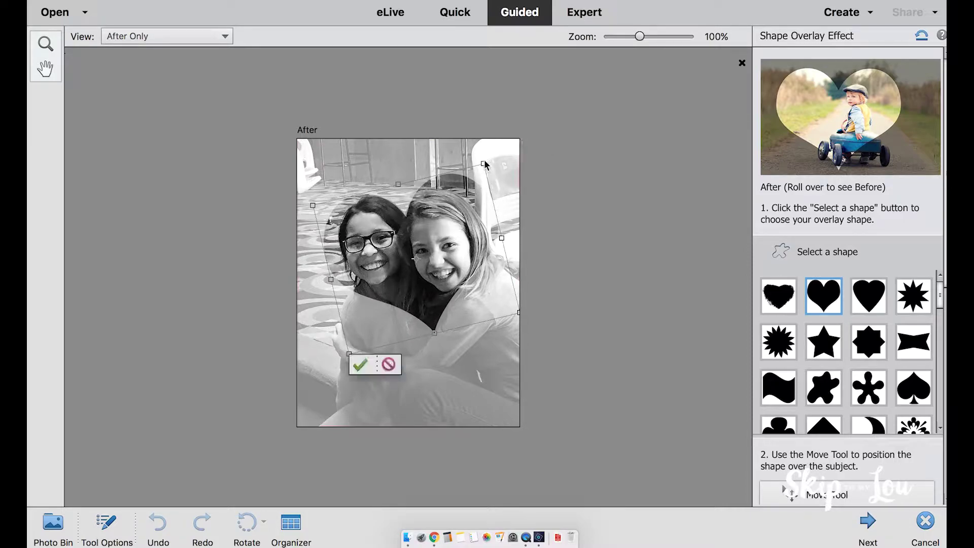
{"action": "left_click", "coordinate": [360, 364]}
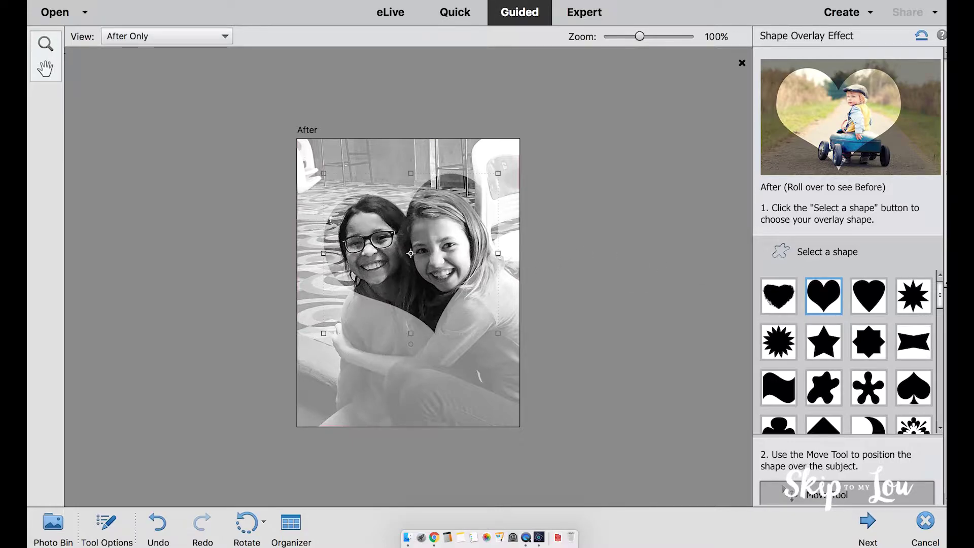
Apply the white Outside Effect at lowered intensity, after trying blue vignette and transparent options.
{"action": "scroll", "coordinate": [939, 294], "scroll_direction": "down", "scroll_amount": 10}
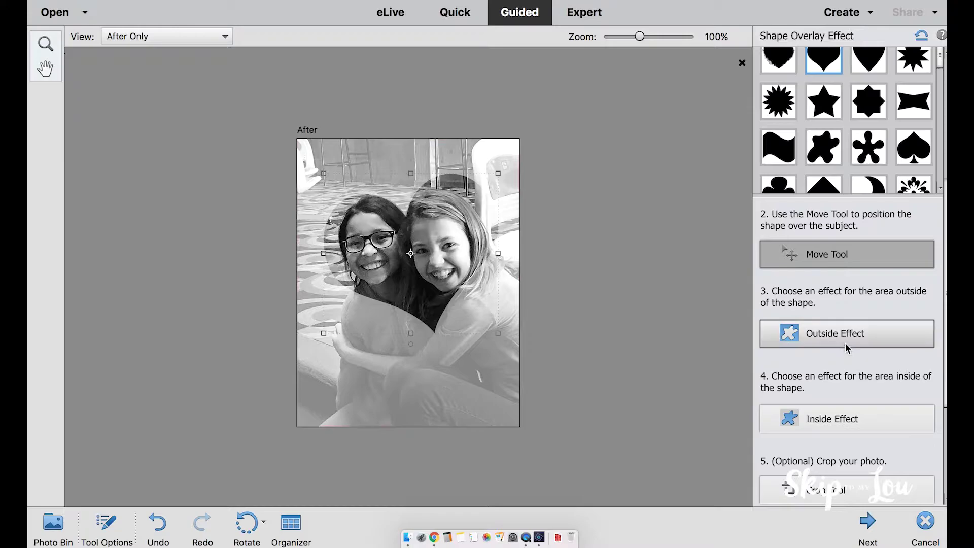
{"action": "left_click", "coordinate": [845, 338]}
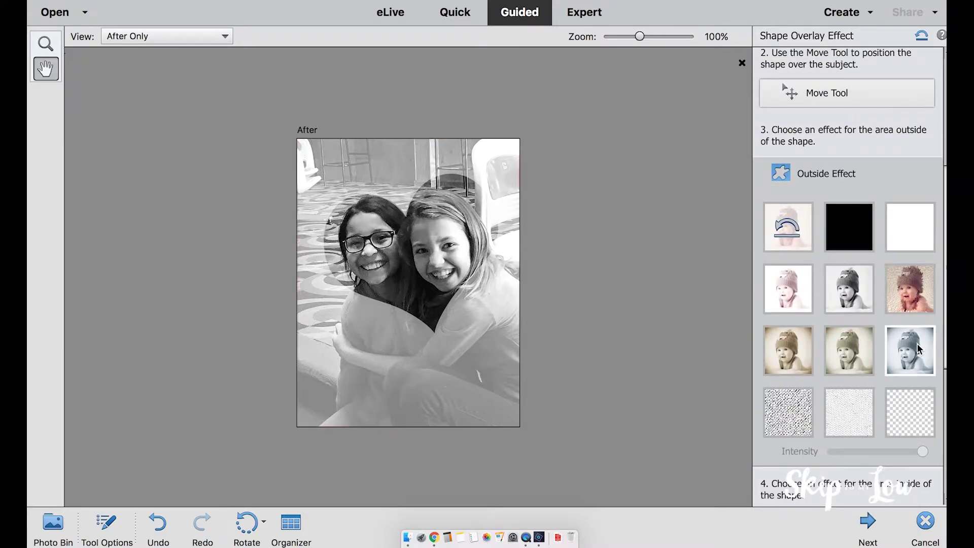
{"action": "left_click", "coordinate": [917, 349]}
{"action": "left_click", "coordinate": [919, 419]}
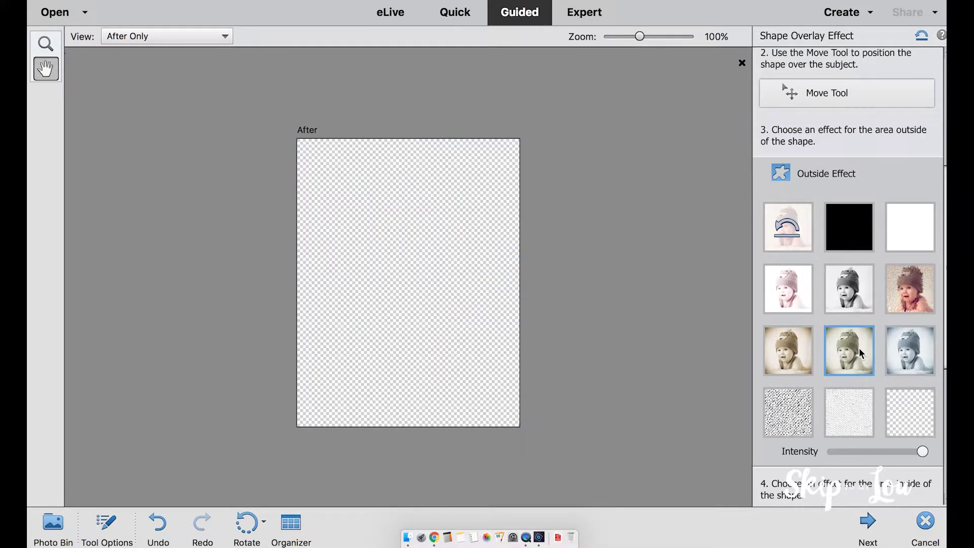
{"action": "left_click", "coordinate": [896, 226]}
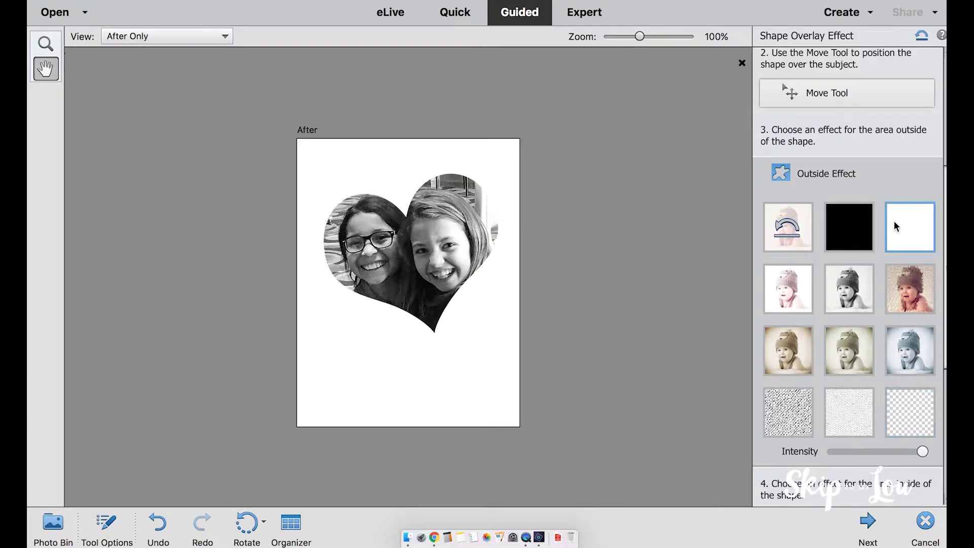
{"action": "left_click_drag", "start_coordinate": [923, 451], "coordinate": [901, 452]}
Leave the heart's inside with no effect after trying purple and grey tints.
{"action": "scroll", "coordinate": [832, 258], "scroll_direction": "down", "scroll_amount": 5}
{"action": "left_click", "coordinate": [832, 254]}
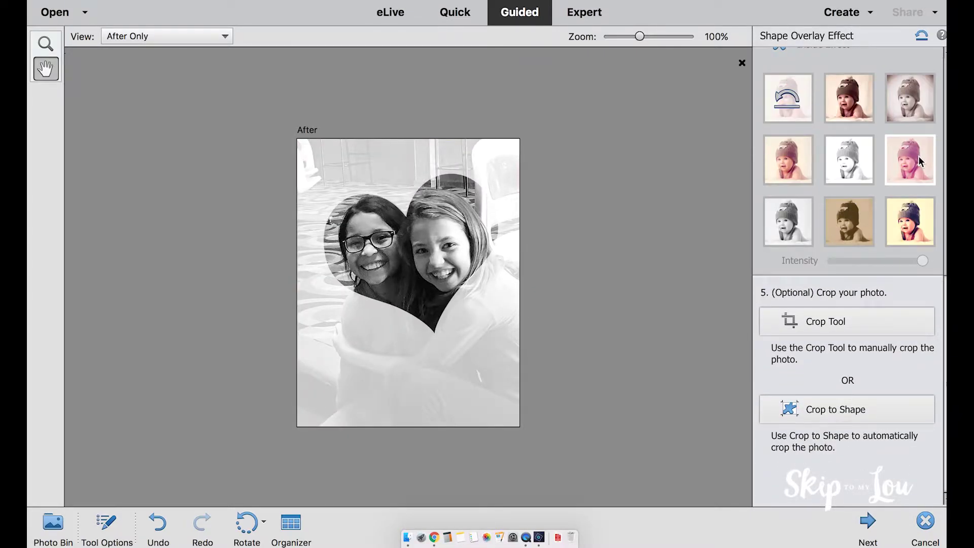
{"action": "left_click", "coordinate": [920, 161]}
{"action": "left_click", "coordinate": [913, 106]}
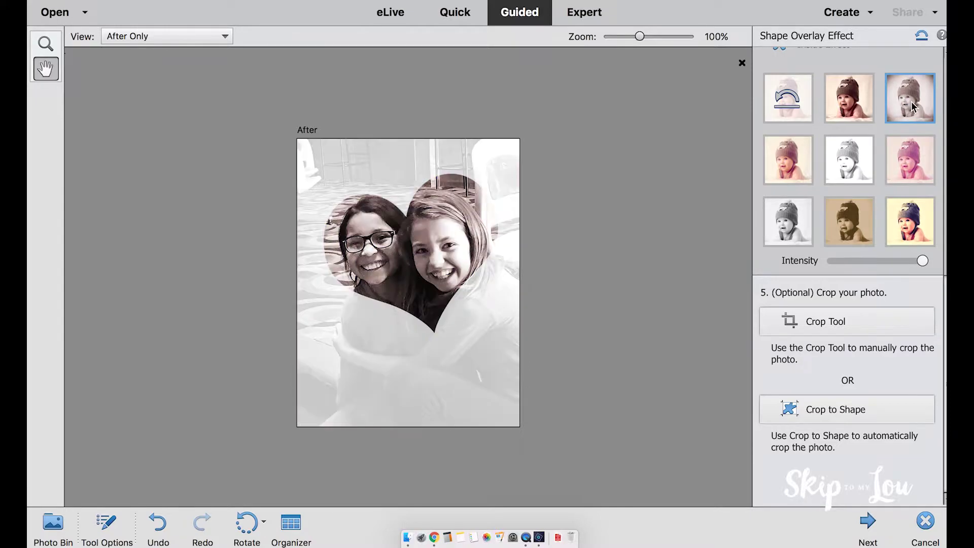
{"action": "left_click", "coordinate": [788, 105]}
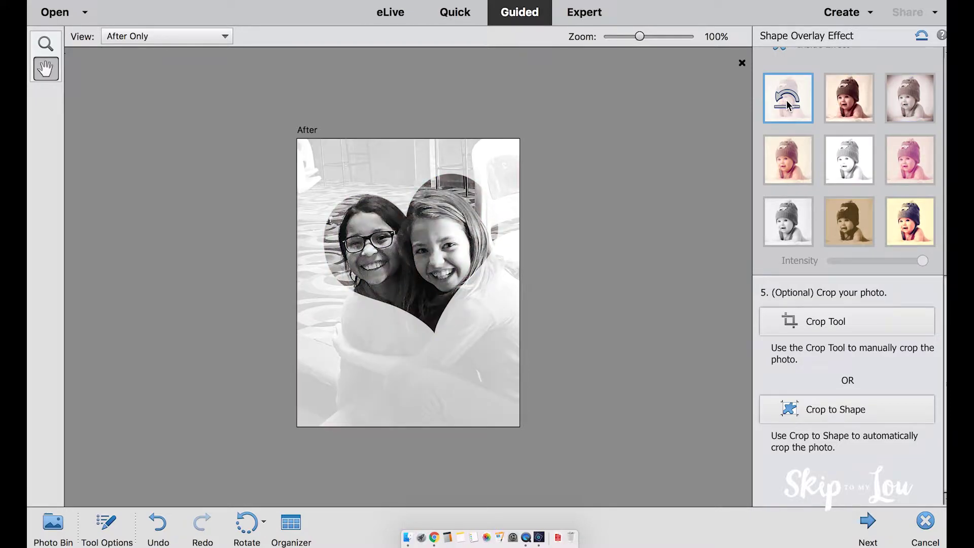
Try a manual crop and Crop to Shape, then undo to keep the photo uncropped.
{"action": "left_click", "coordinate": [791, 321]}
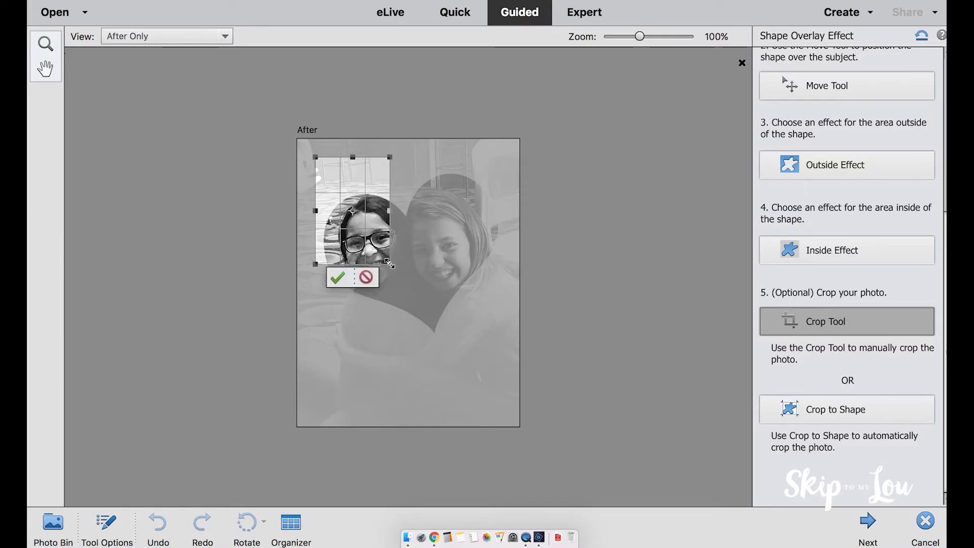
{"action": "left_click_drag", "start_coordinate": [390, 264], "coordinate": [496, 417]}
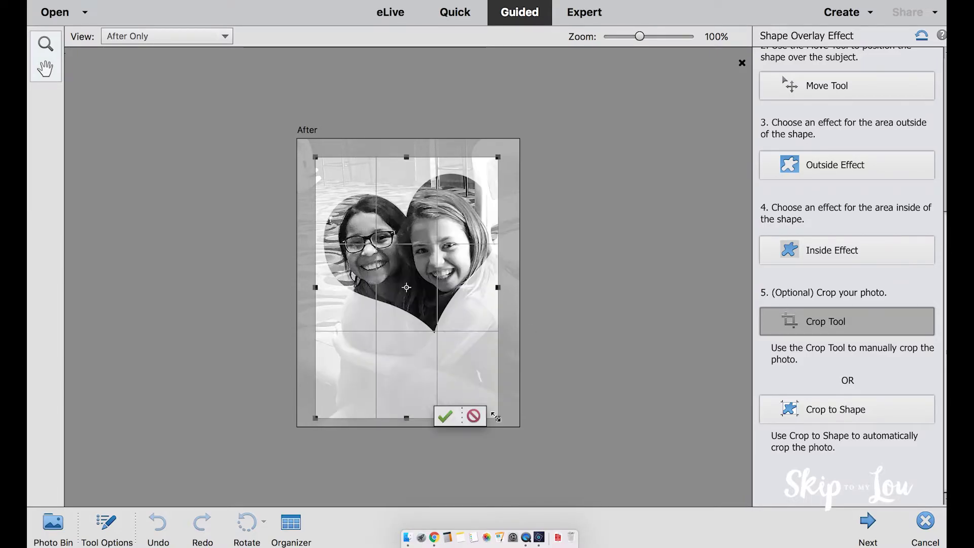
{"action": "left_click", "coordinate": [474, 416]}
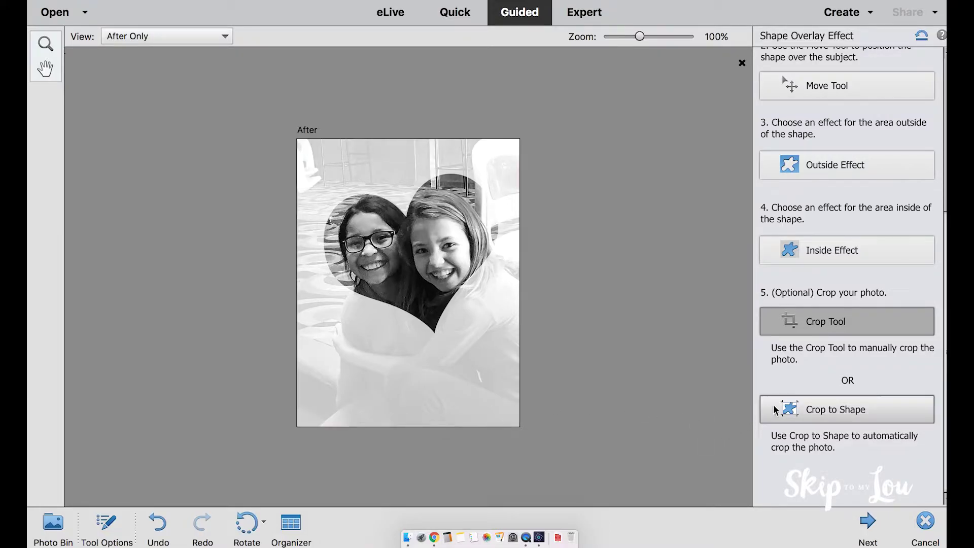
{"action": "left_click", "coordinate": [811, 408]}
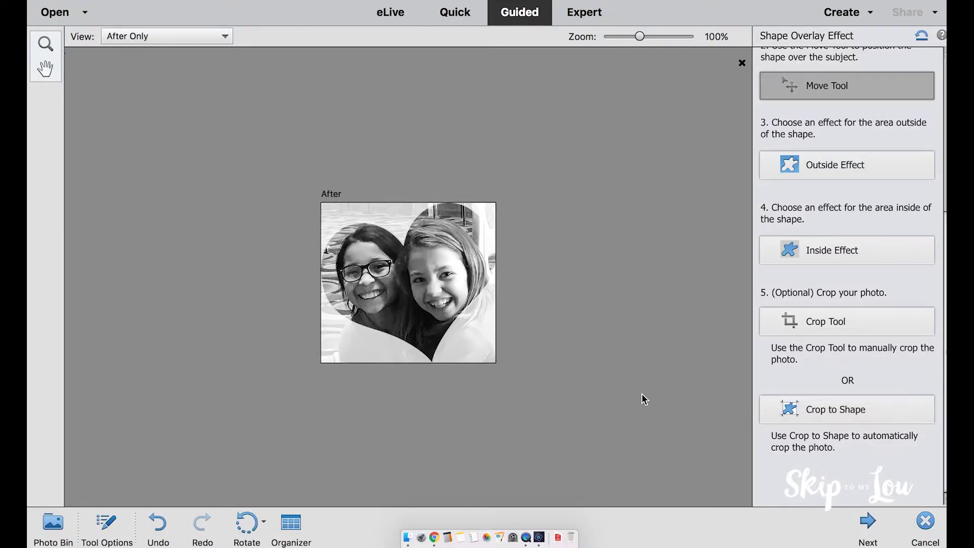
{"action": "left_click", "coordinate": [158, 528]}
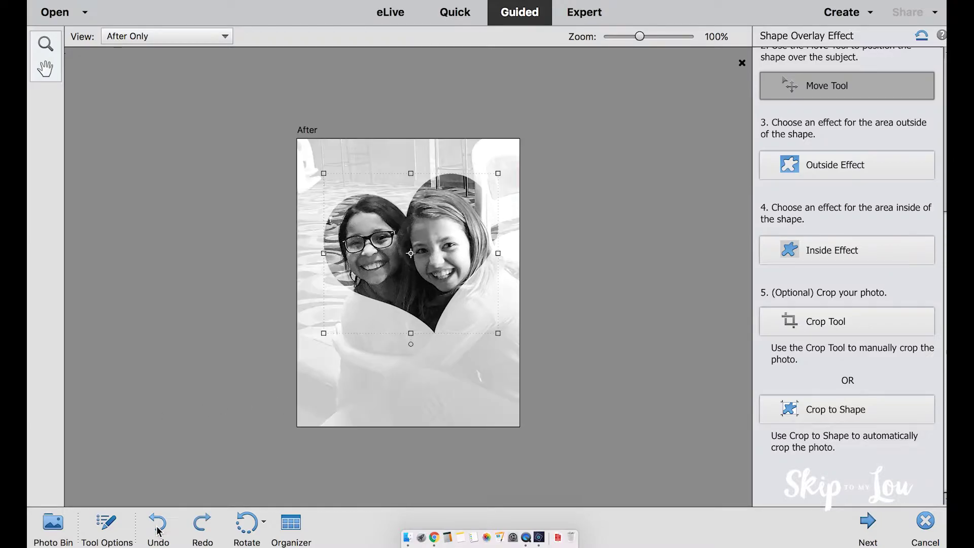
{"action": "key", "text": "super+d"}
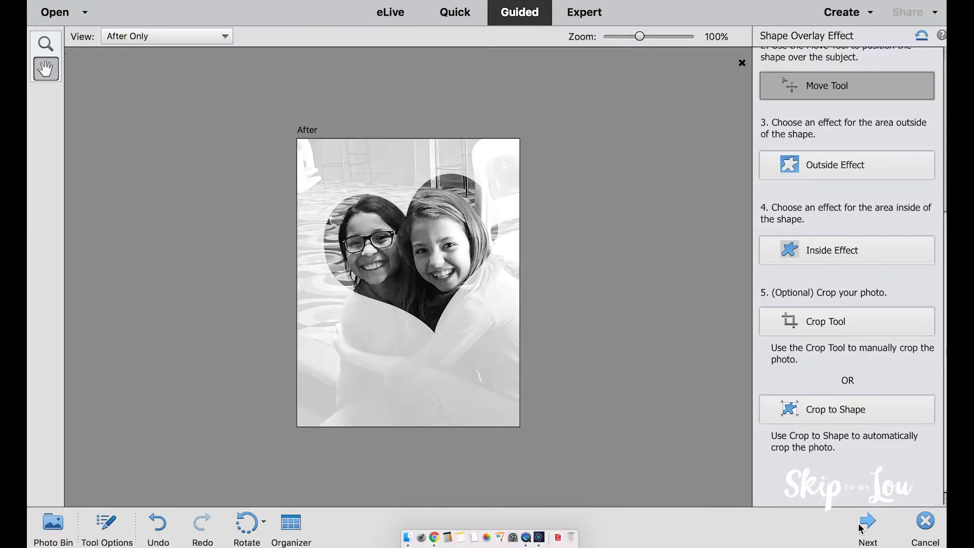
Finish the guided edit and start typing 'friends!' on the lower photo in Quick mode.
{"action": "left_click", "coordinate": [867, 526]}
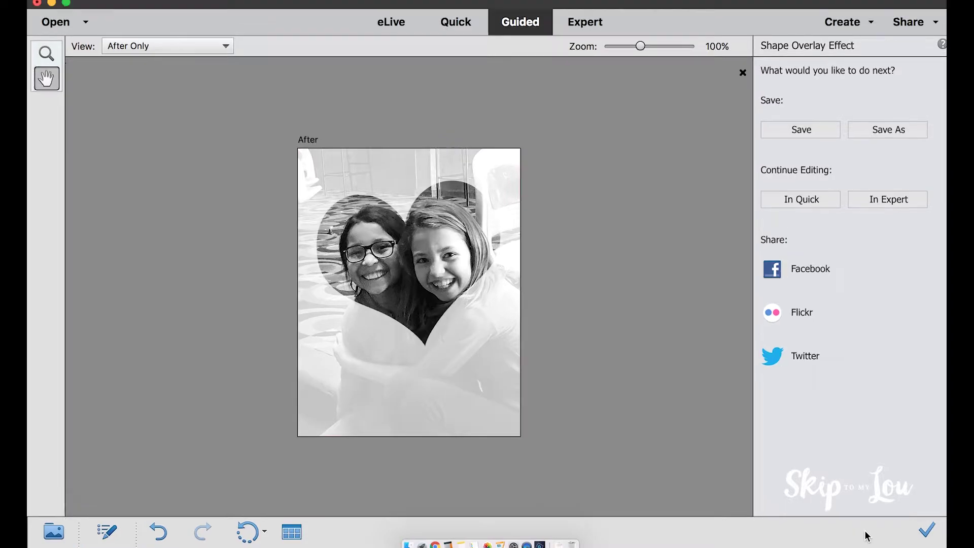
{"action": "left_click", "coordinate": [802, 190]}
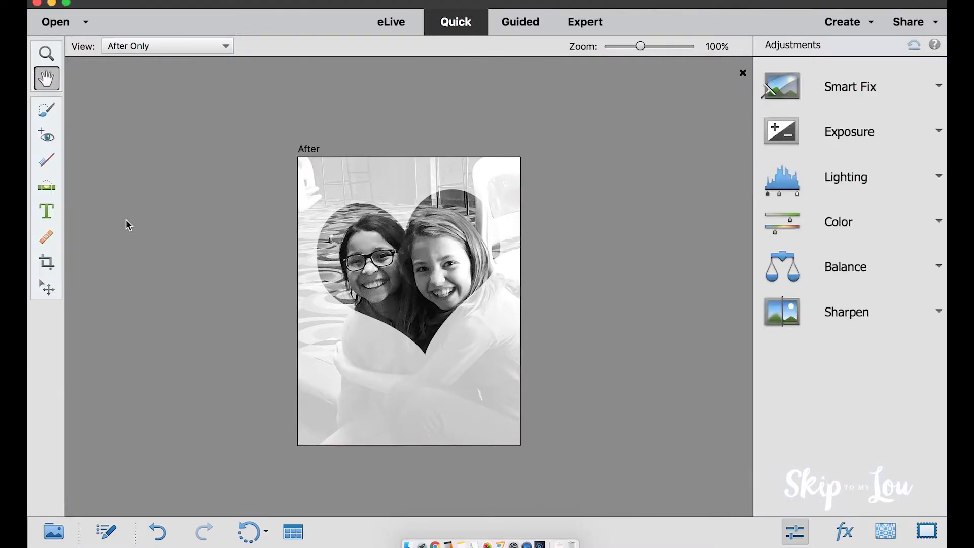
{"action": "left_click", "coordinate": [46, 213]}
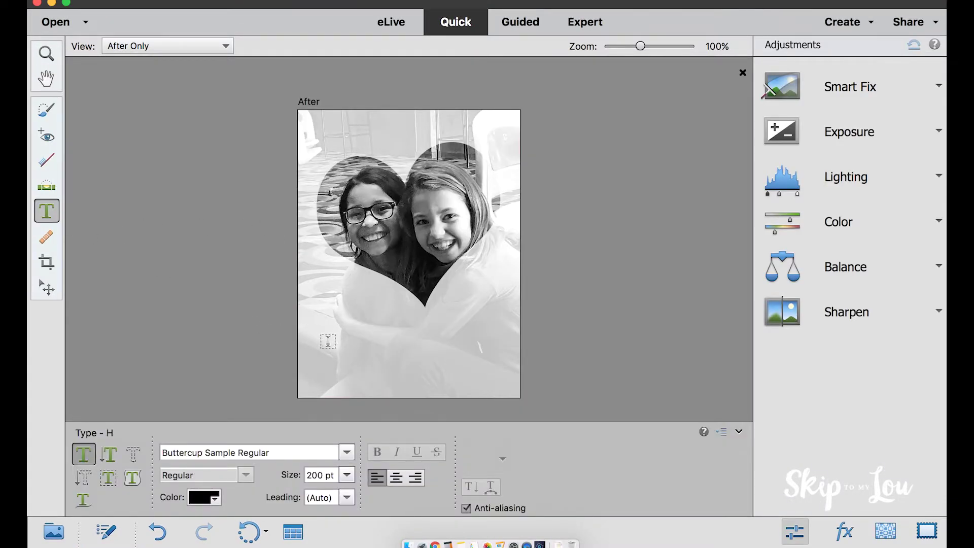
{"action": "left_click", "coordinate": [325, 341]}
{"action": "type", "text": "lriends"}
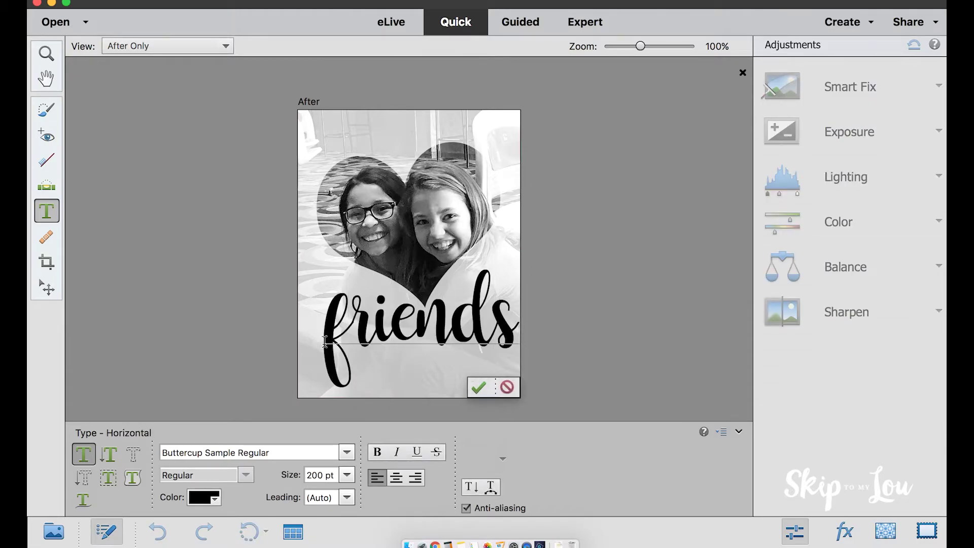
Set 'friends!' to Garden Grown Demo Regular, nudge it down and tilt it counterclockwise.
{"action": "left_click_drag", "start_coordinate": [515, 320], "coordinate": [324, 315]}
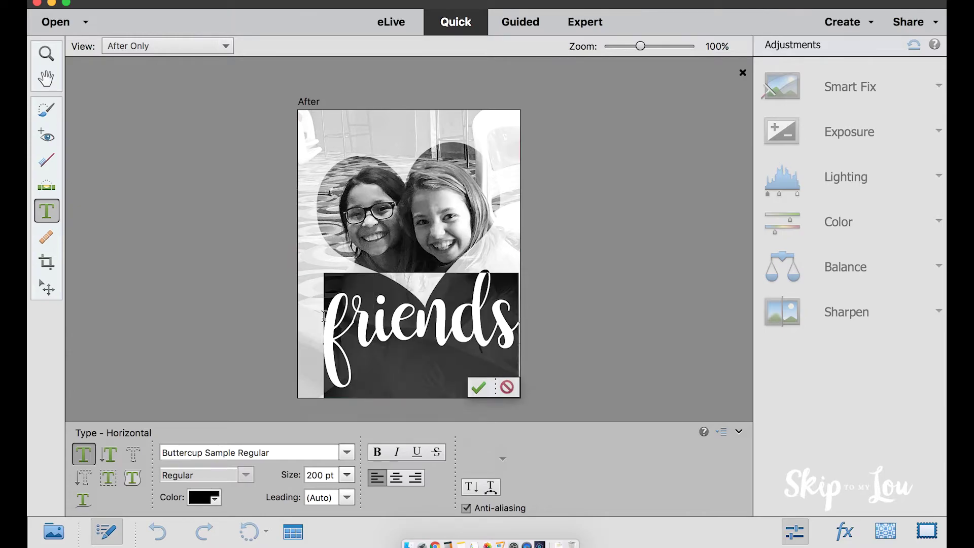
{"action": "left_click", "coordinate": [347, 451]}
{"action": "scroll", "coordinate": [340, 350], "scroll_direction": "up", "scroll_amount": 15}
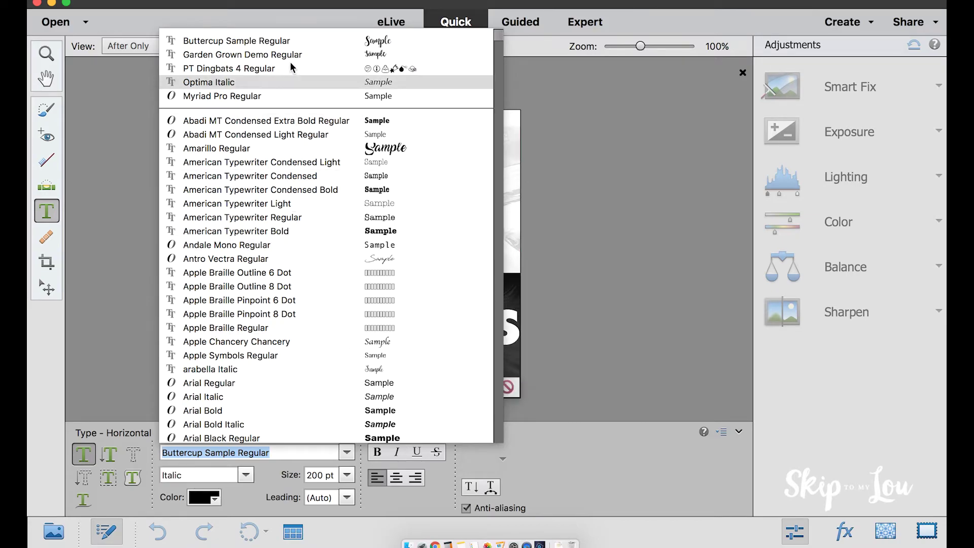
{"action": "left_click", "coordinate": [290, 54]}
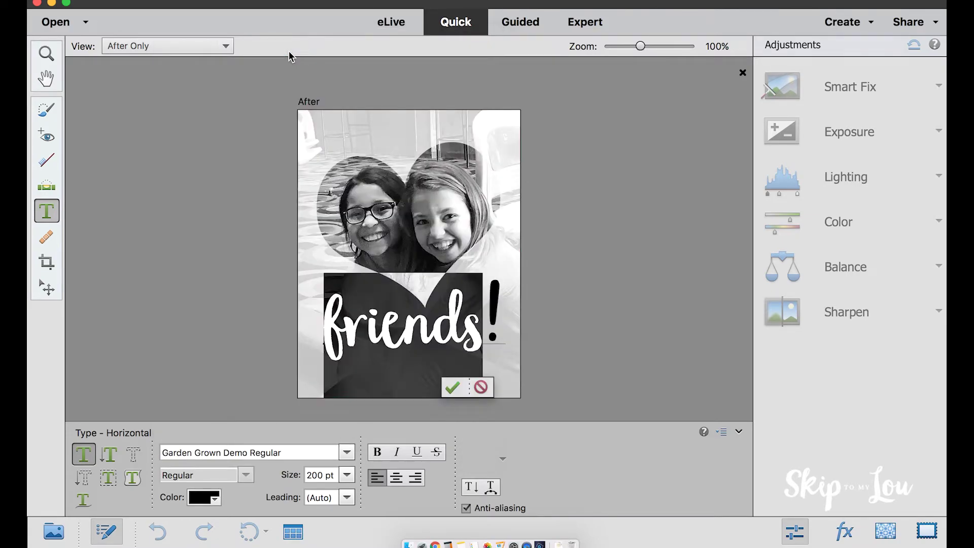
{"action": "left_click", "coordinate": [452, 387]}
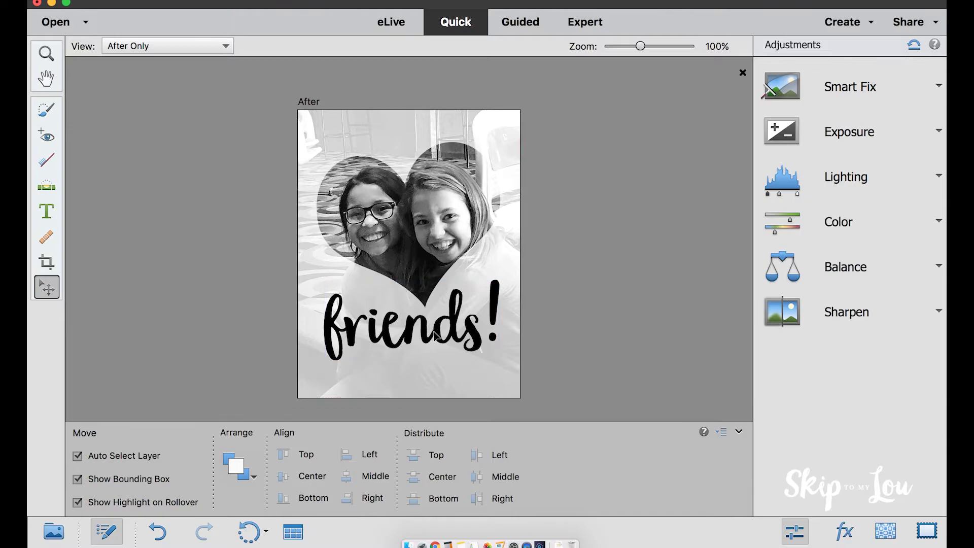
{"action": "left_click_drag", "start_coordinate": [432, 334], "coordinate": [435, 338]}
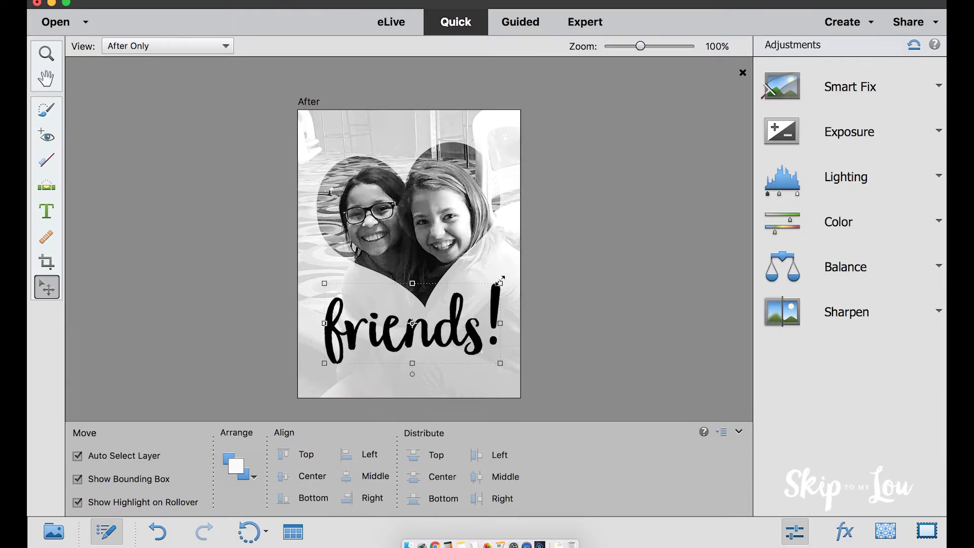
{"action": "left_click_drag", "start_coordinate": [504, 280], "coordinate": [500, 251]}
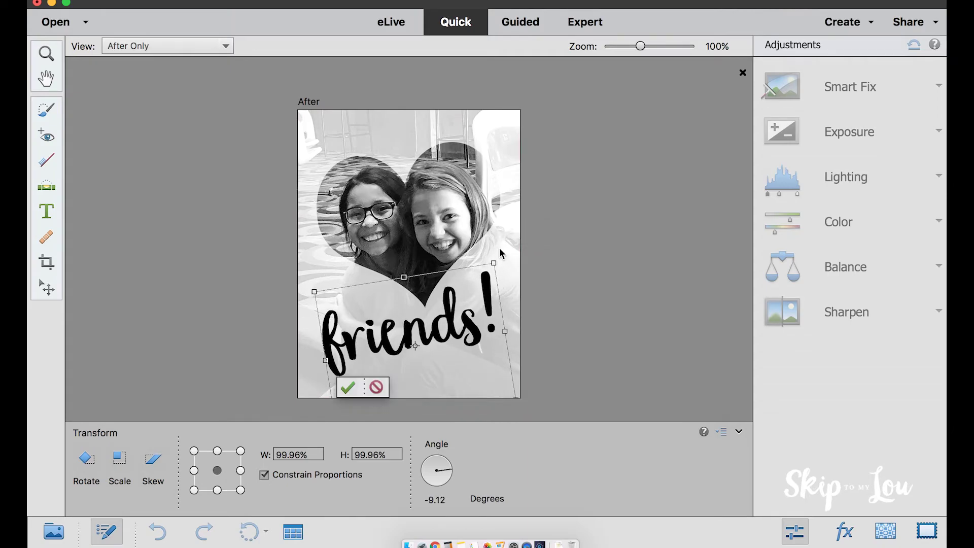
Confirm the text rotation and type an 'h' heart in PT Dingbats 4 near the exclamation mark.
{"action": "left_click", "coordinate": [348, 388]}
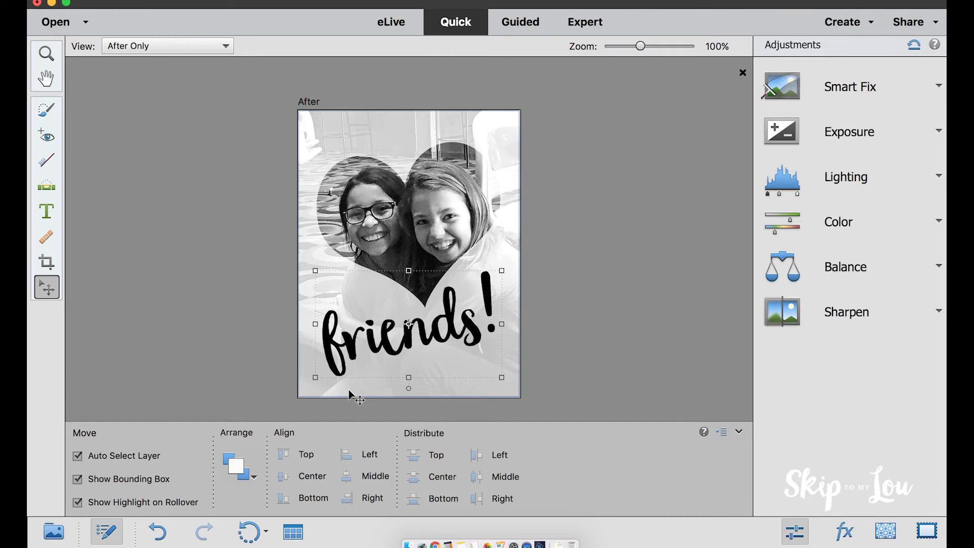
{"action": "left_click", "coordinate": [46, 213]}
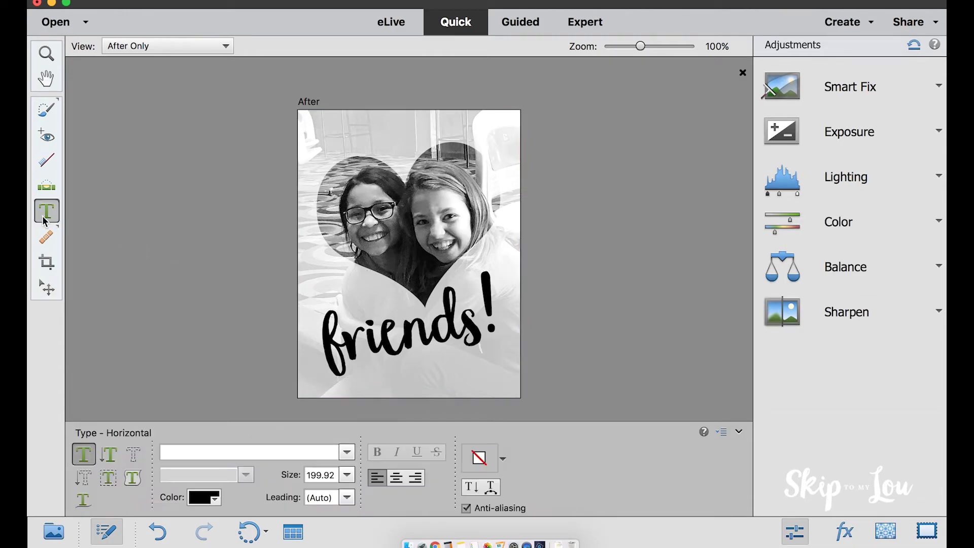
{"action": "left_click", "coordinate": [471, 388]}
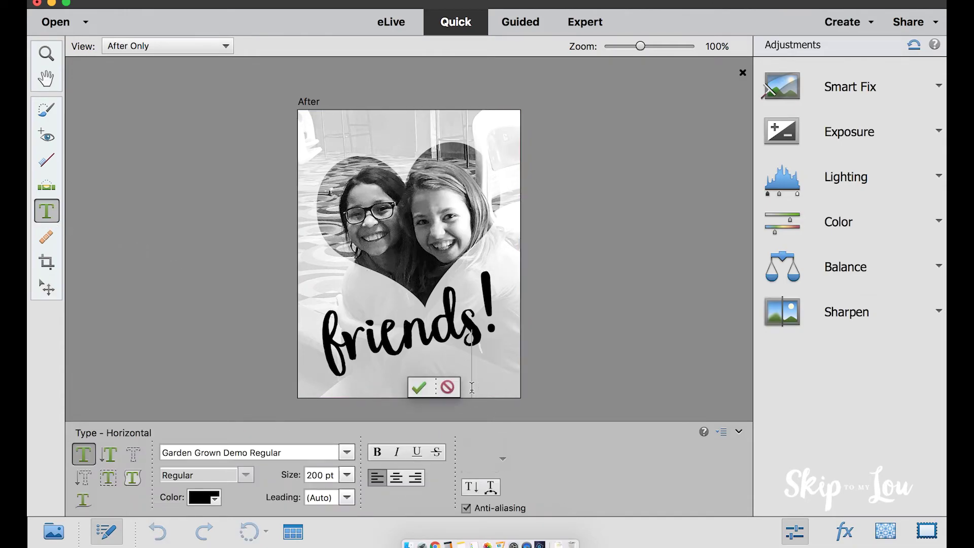
{"action": "left_click", "coordinate": [347, 454]}
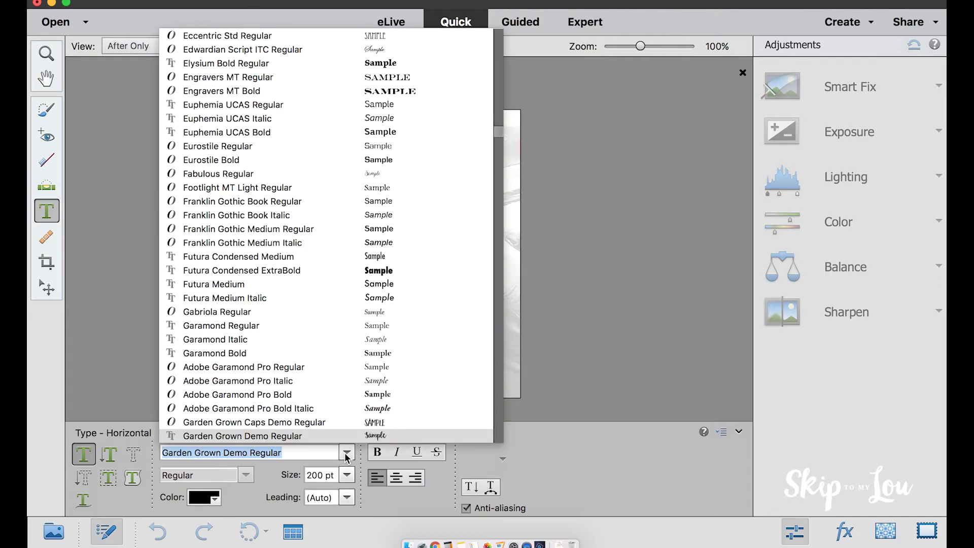
{"action": "scroll", "coordinate": [325, 304], "scroll_direction": "up", "scroll_amount": 15}
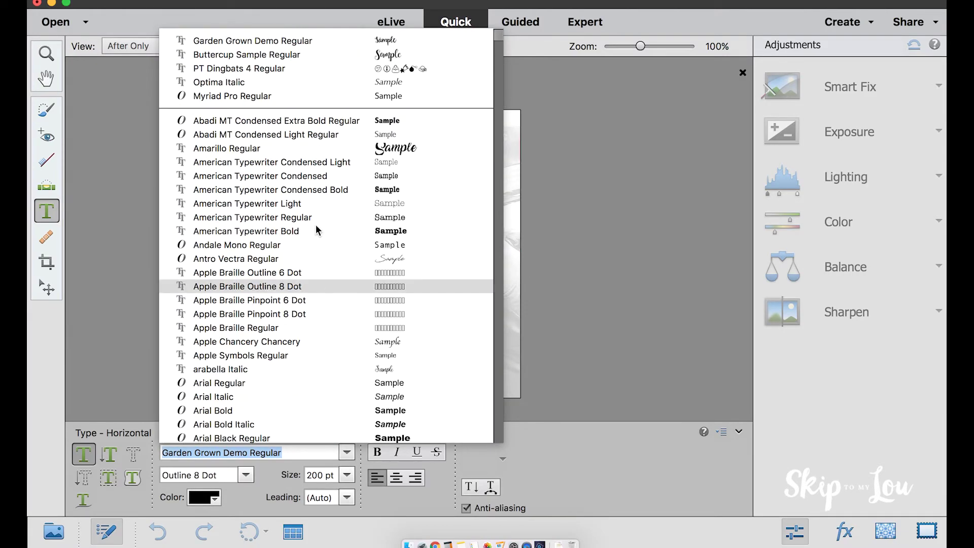
{"action": "left_click", "coordinate": [309, 70]}
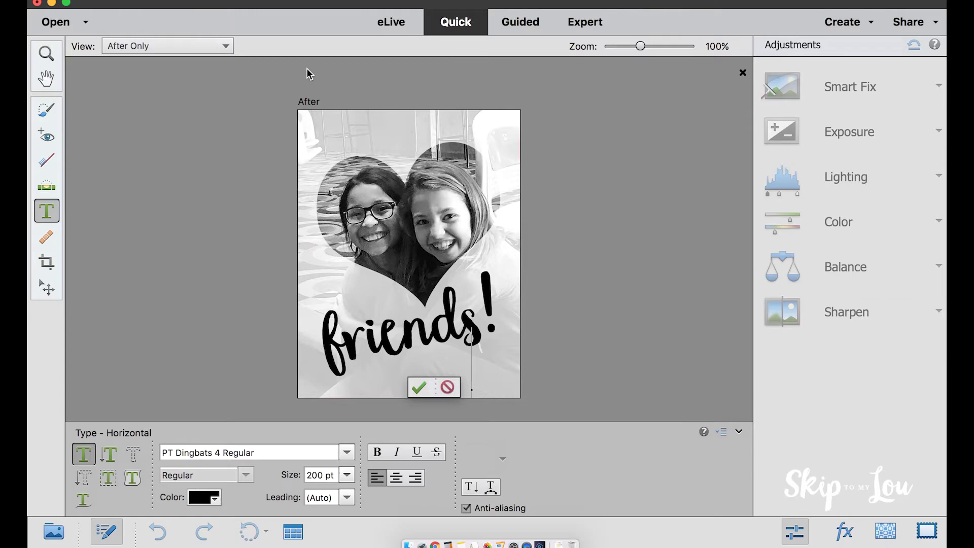
{"action": "type", "text": "h"}
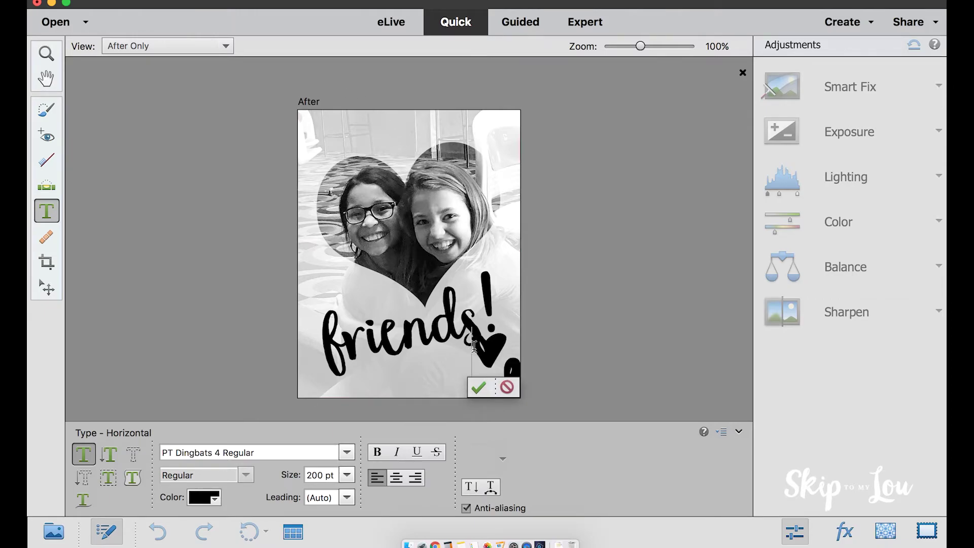
Resize the heart glyph from 200 to 100 pt and place it beside 'friends!'.
{"action": "left_click_drag", "start_coordinate": [477, 347], "coordinate": [553, 378]}
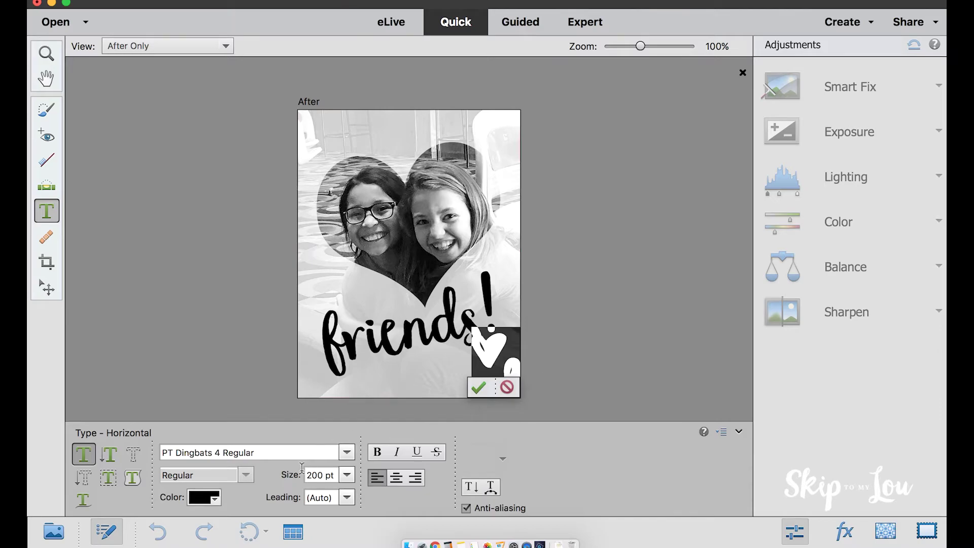
{"action": "left_click_drag", "start_coordinate": [323, 475], "coordinate": [307, 475]}
{"action": "type", "text": "100"}
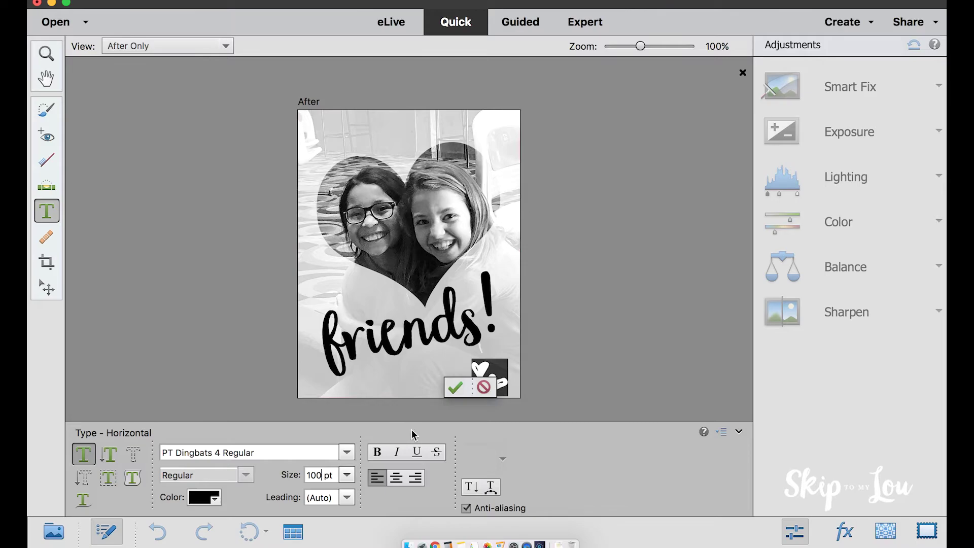
{"action": "left_click", "coordinate": [455, 389]}
{"action": "left_click_drag", "start_coordinate": [481, 378], "coordinate": [488, 334]}
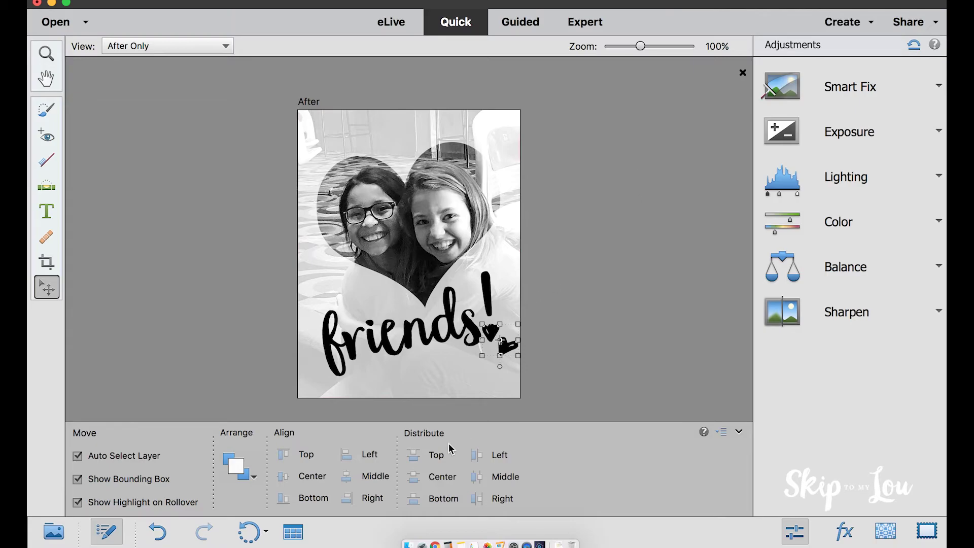
{"action": "left_click_drag", "start_coordinate": [490, 334], "coordinate": [488, 325]}
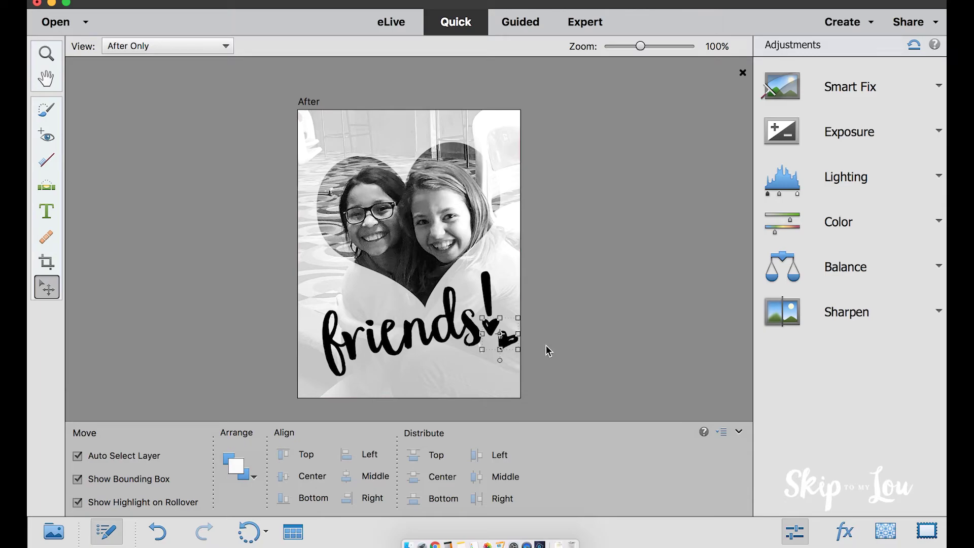
In Expert mode, simplify the dingbat layer and erase its extra heart mark.
{"action": "left_click", "coordinate": [586, 24]}
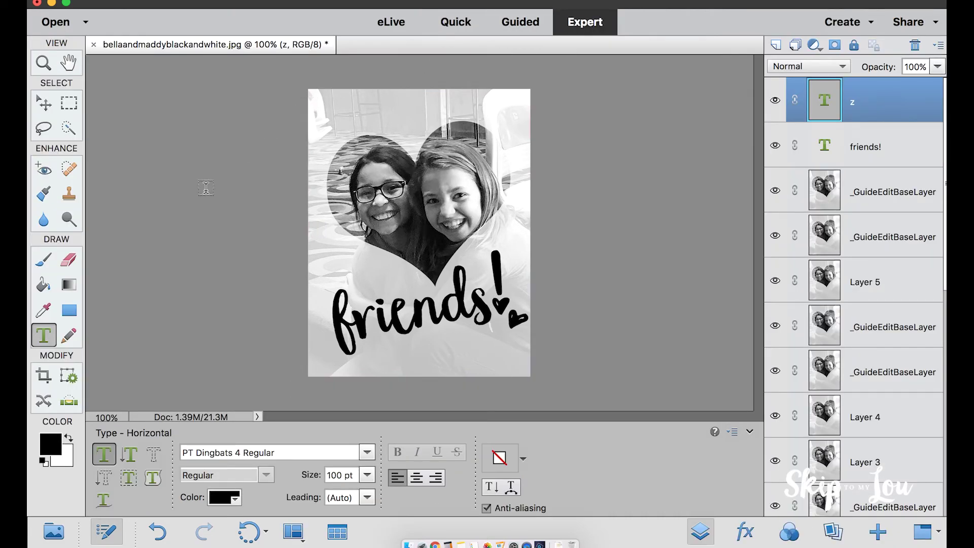
{"action": "left_click", "coordinate": [69, 262]}
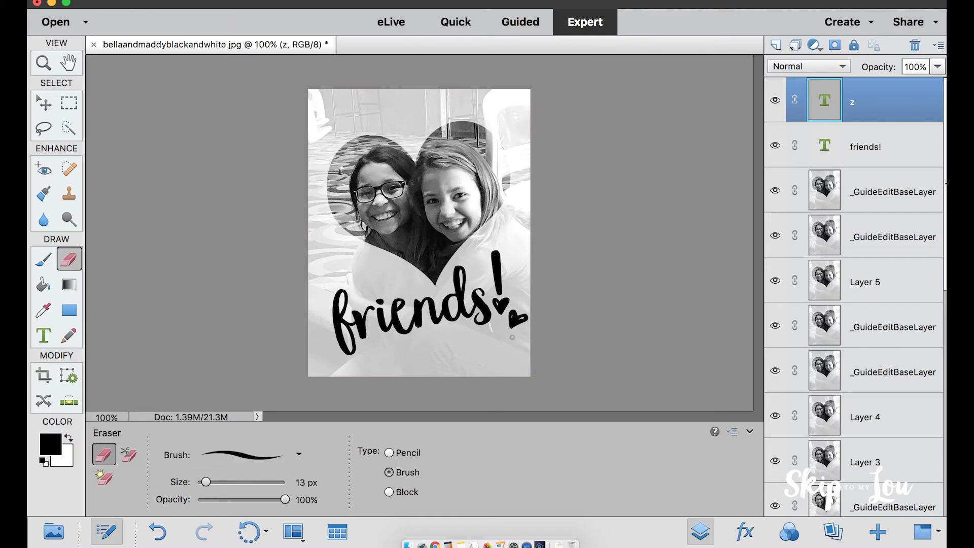
{"action": "left_click", "coordinate": [514, 323]}
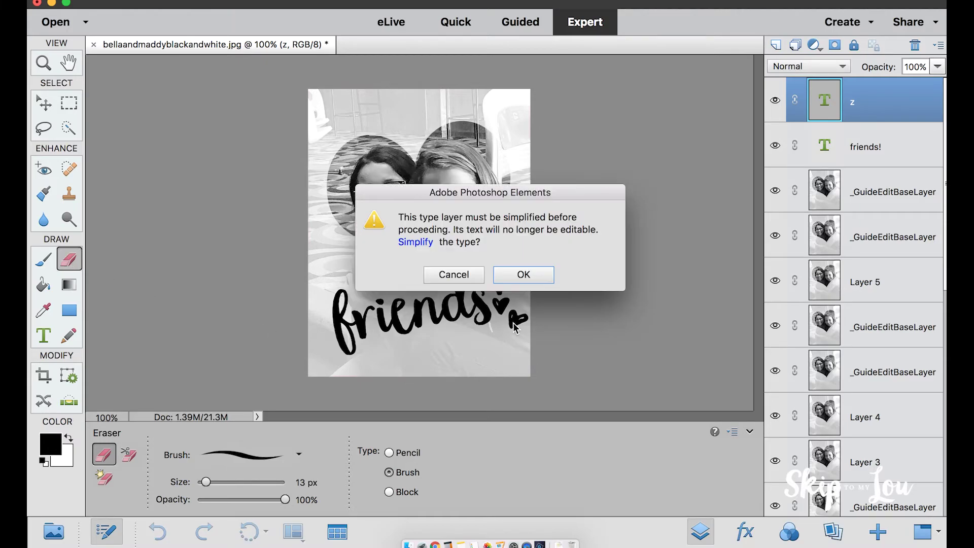
{"action": "left_click", "coordinate": [523, 276]}
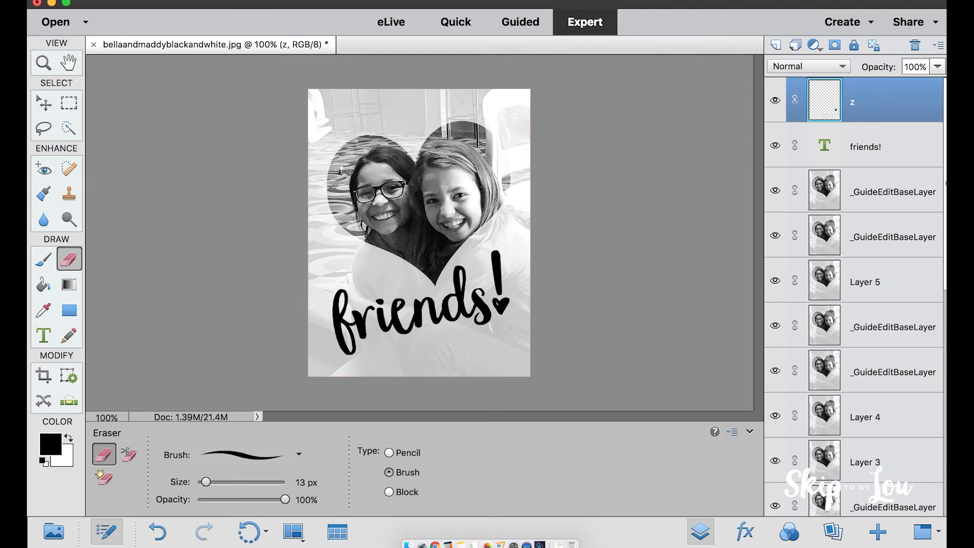
{"action": "left_click", "coordinate": [252, 0]}
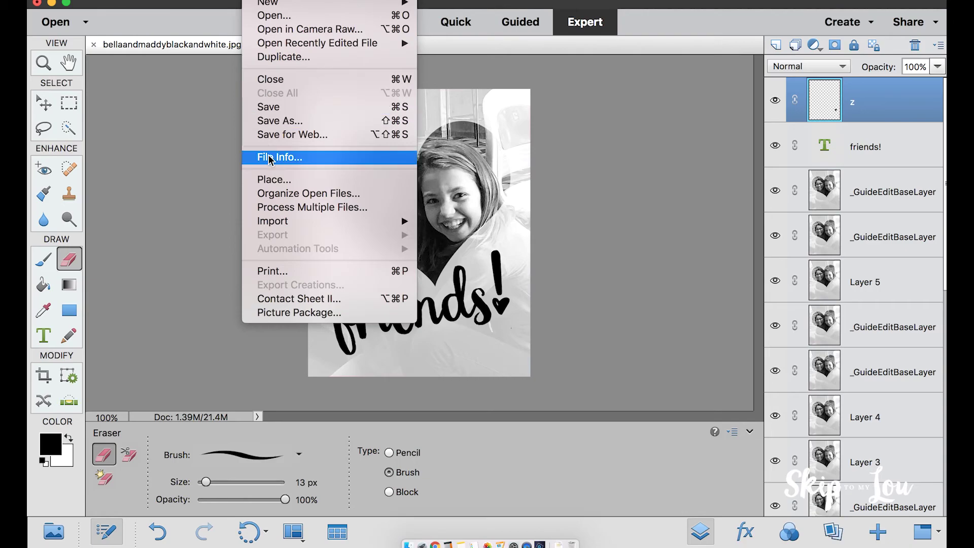
Print the photo at Actual Size (8.50 x 11.00 in) on US Letter paper.
{"action": "left_click", "coordinate": [275, 272]}
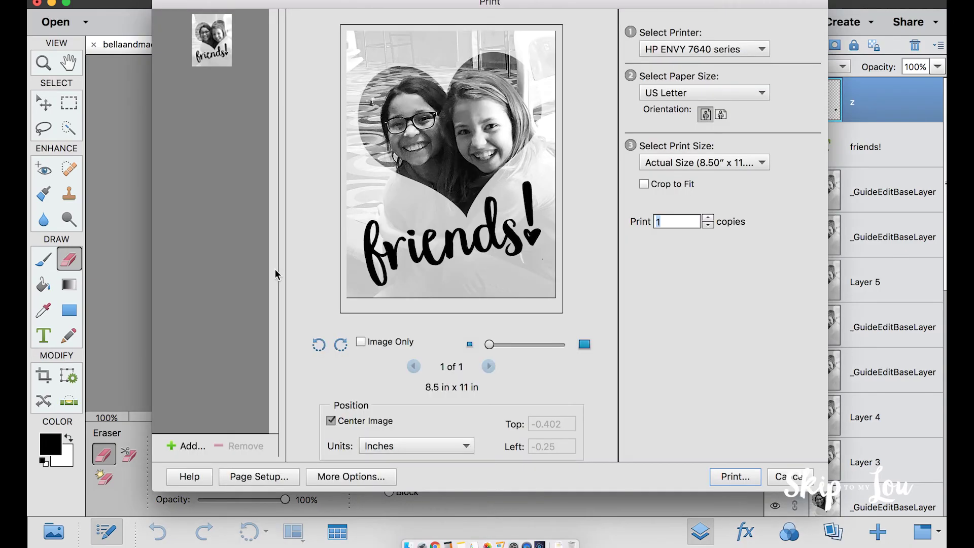
{"action": "left_click", "coordinate": [761, 162]}
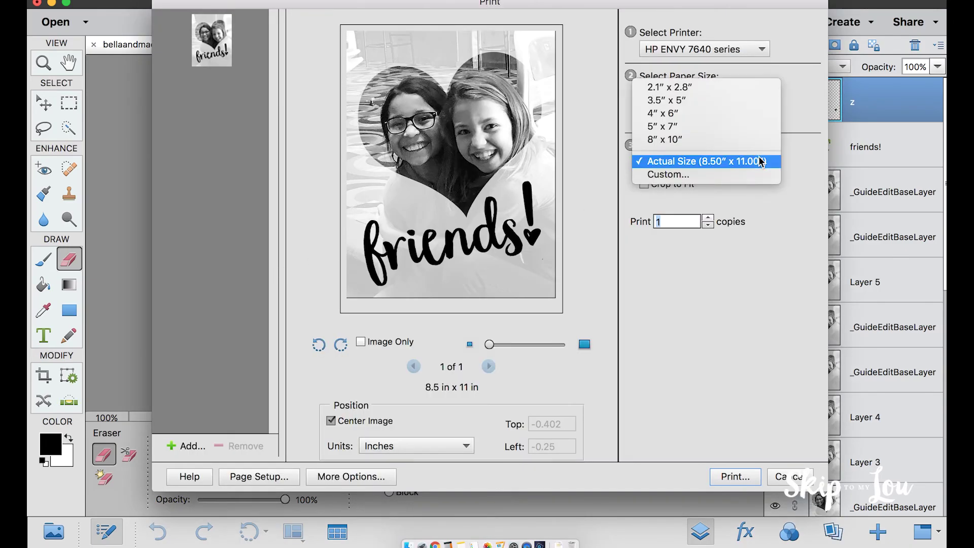
{"action": "left_click", "coordinate": [761, 161]}
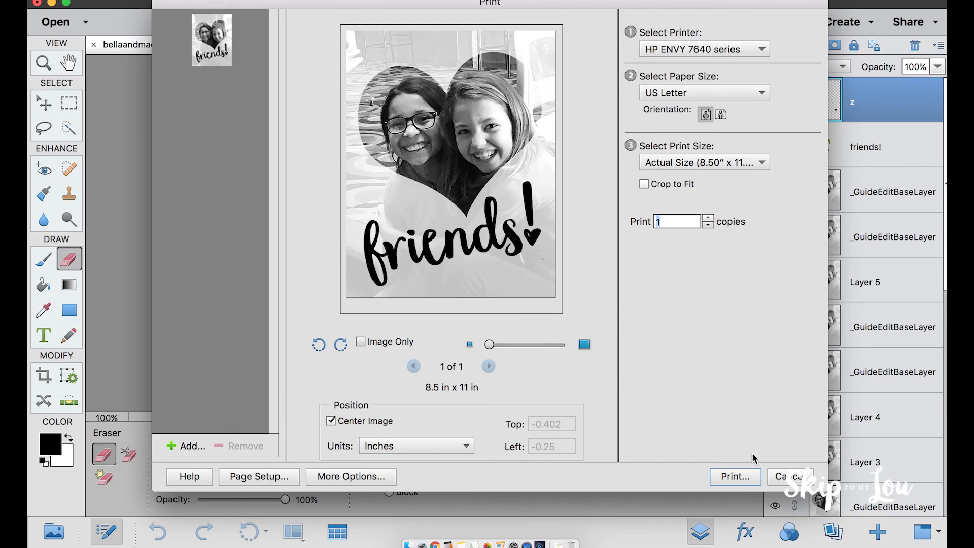
{"action": "left_click", "coordinate": [742, 477]}
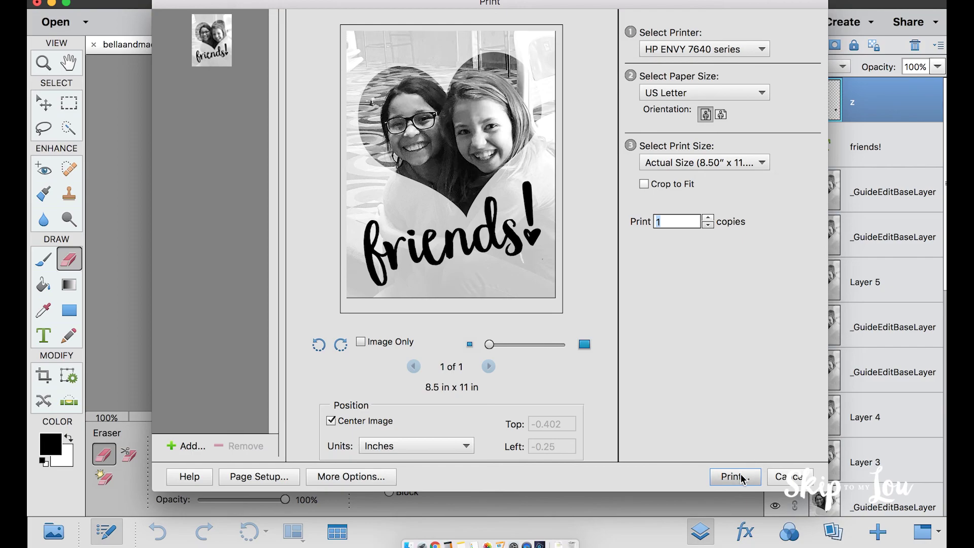